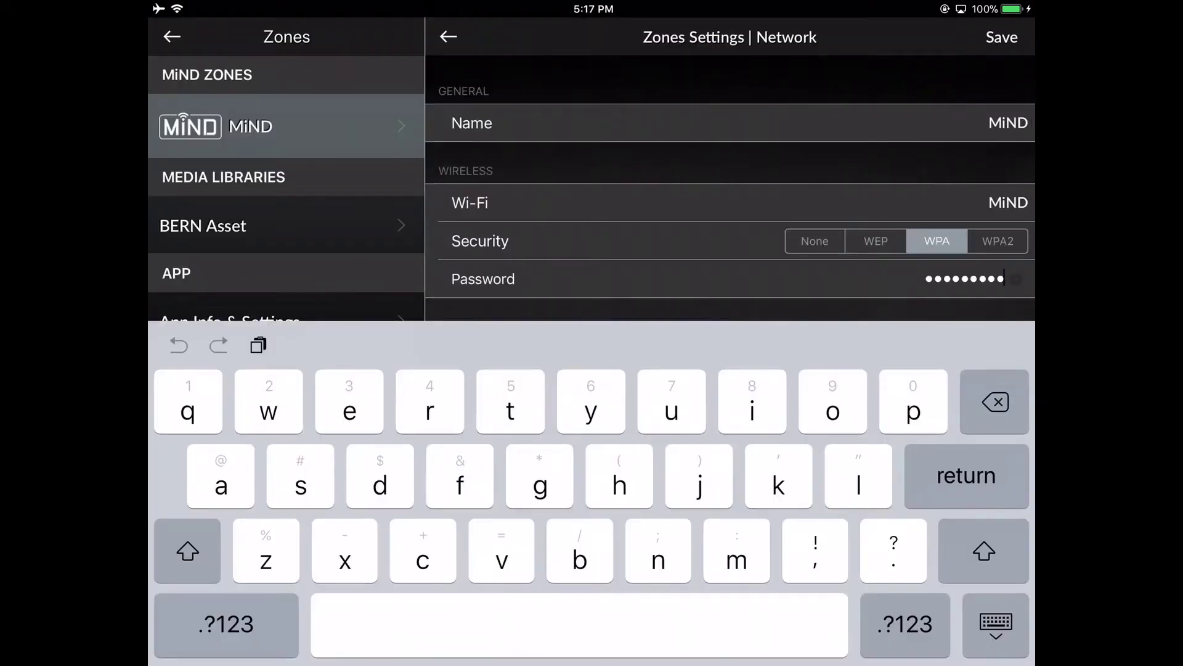
Change the Wi-Fi name to NETGEAR80, select WPA2 security, and start entering the router password
{"action": "left_click", "coordinate": [986, 202]}
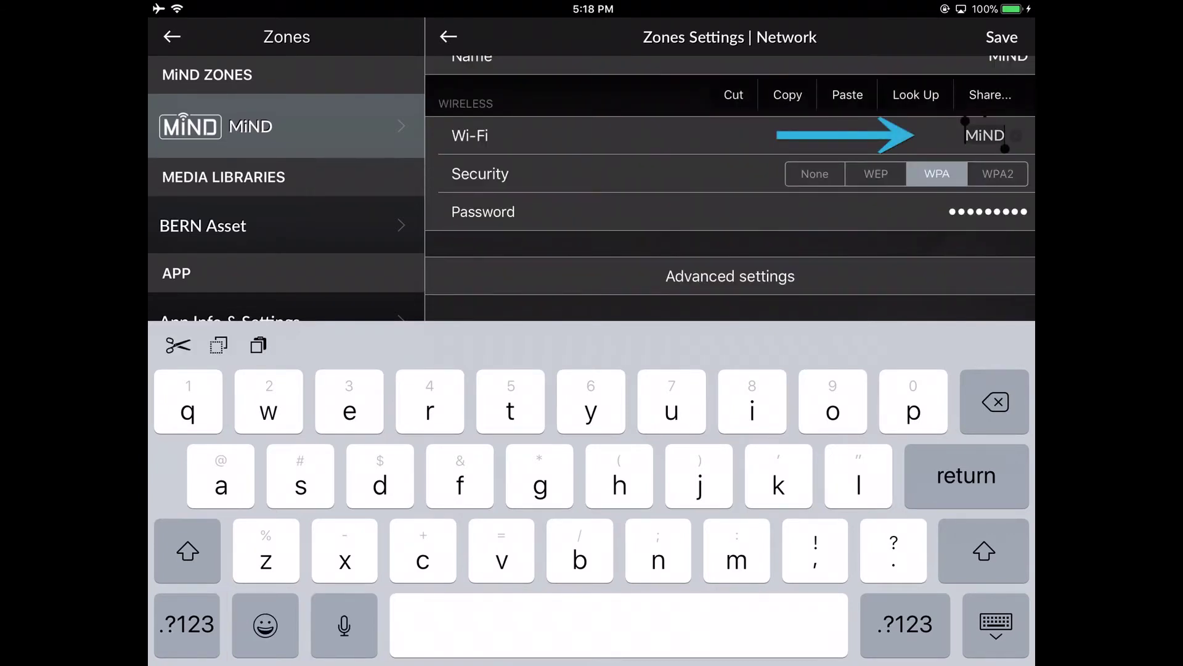
{"action": "type", "text": "NETG"}
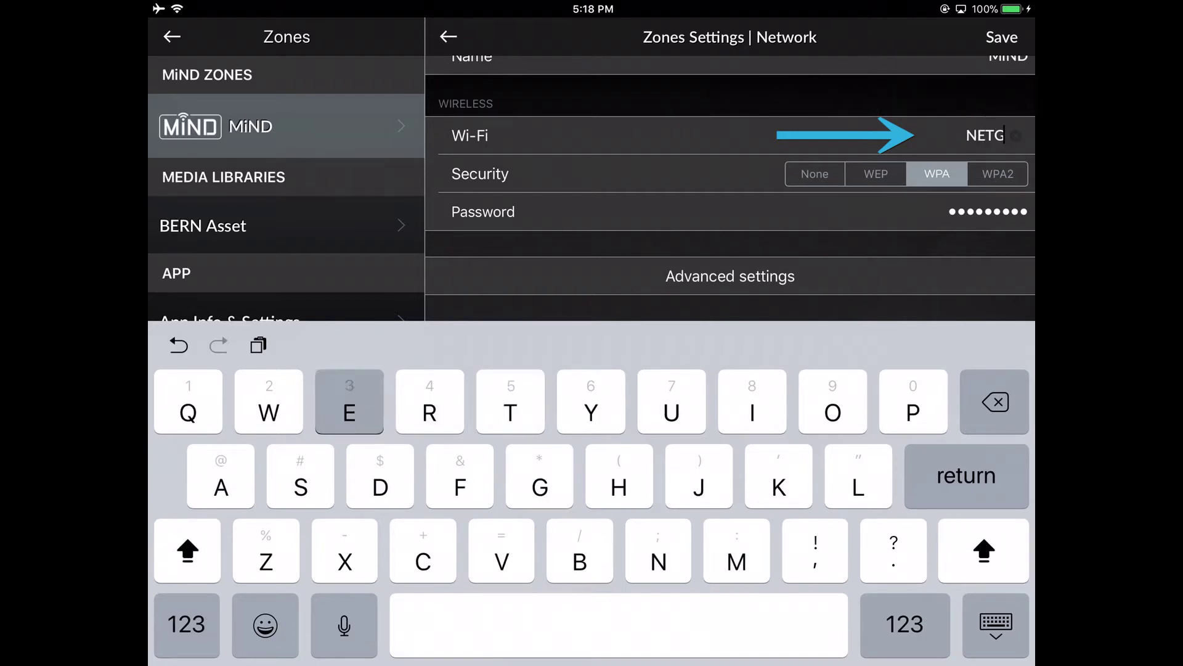
{"action": "type", "text": "EAR"}
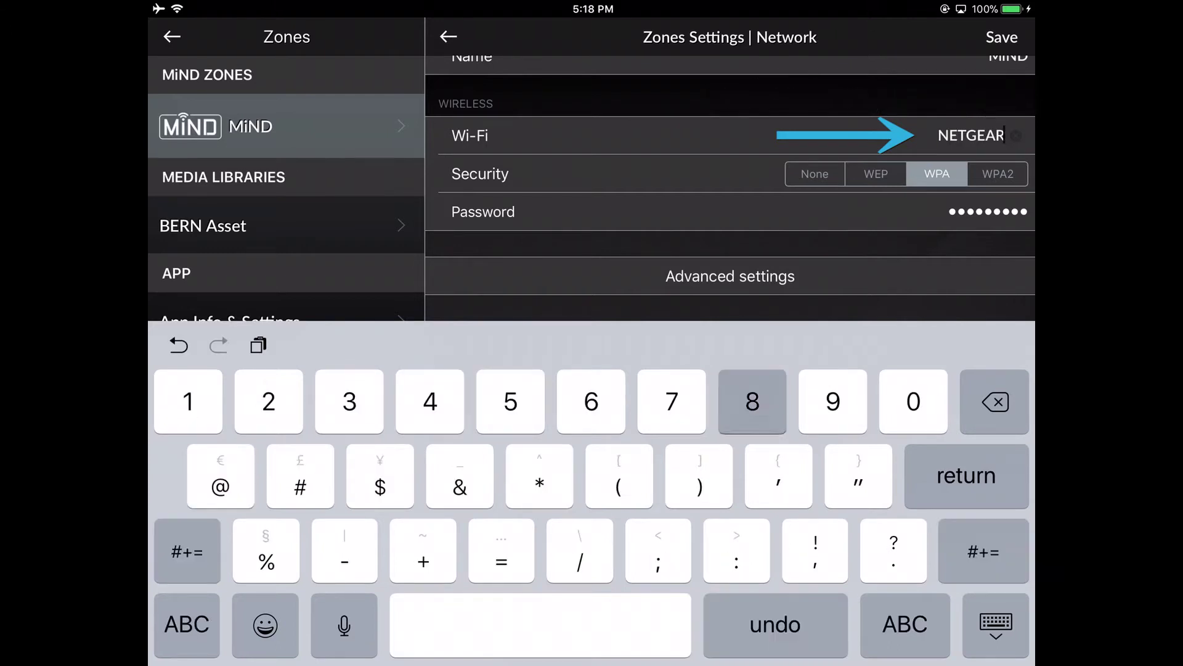
{"action": "type", "text": "80"}
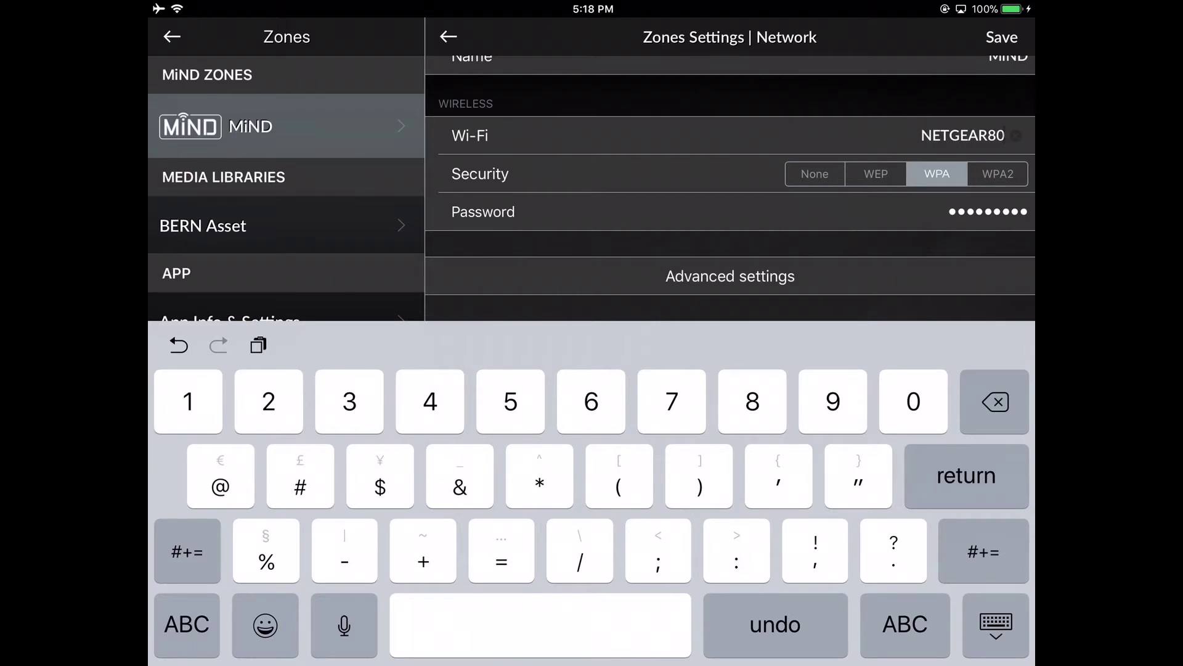
{"action": "left_click", "coordinate": [904, 624]}
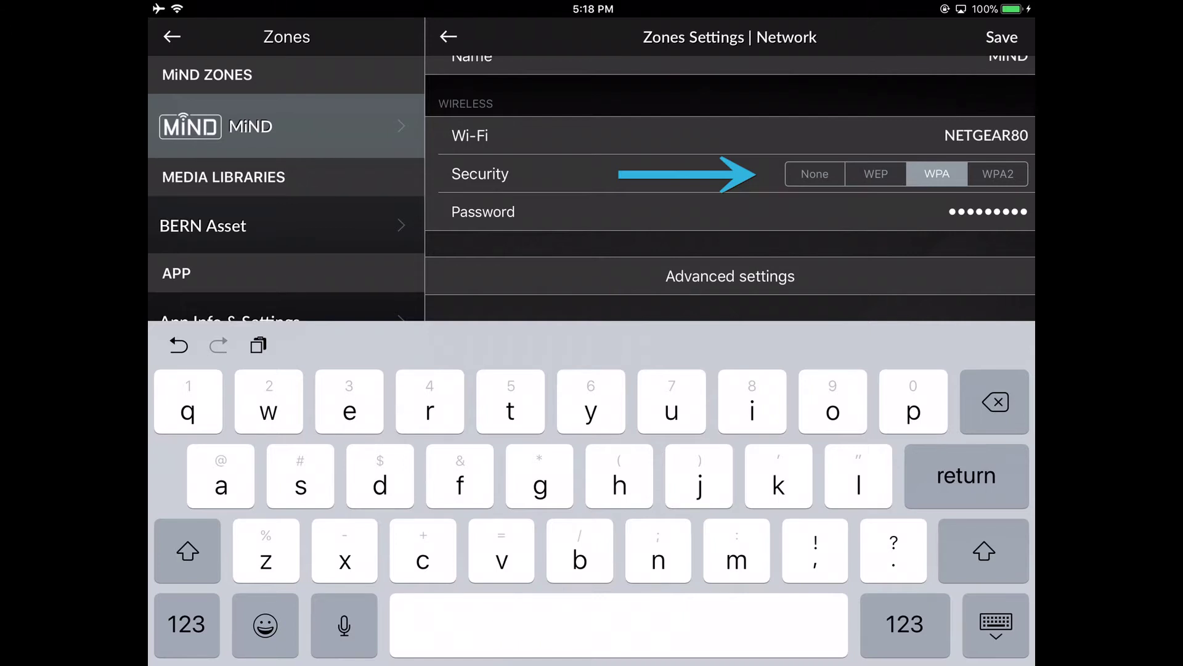
{"action": "left_click", "coordinate": [998, 174]}
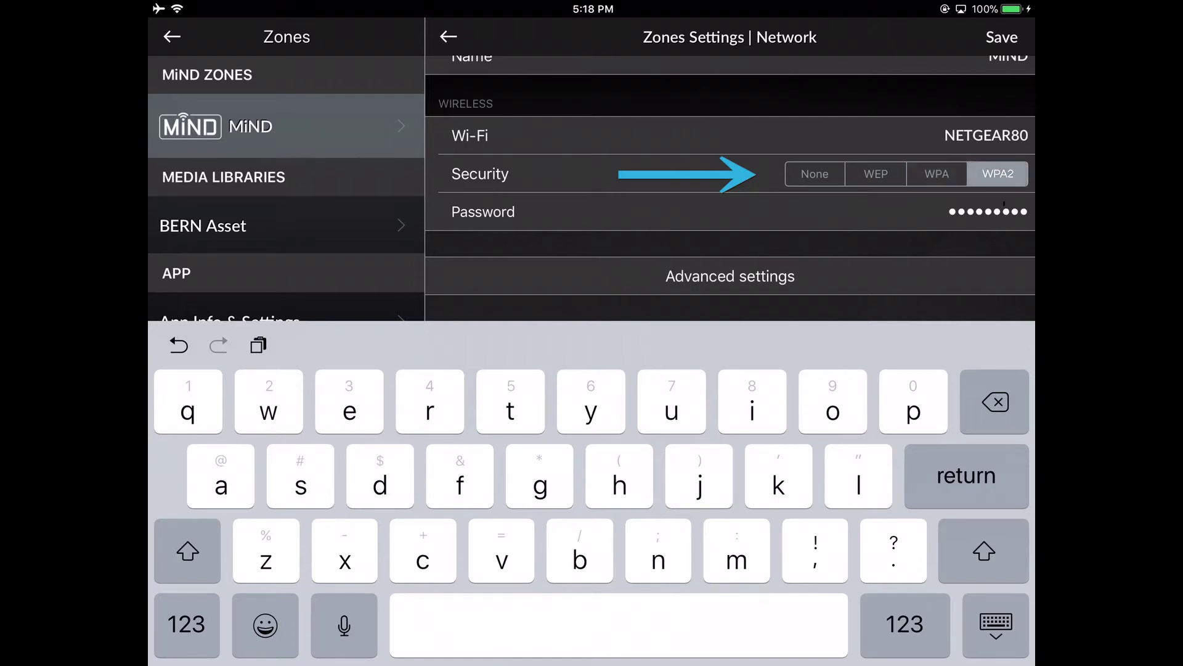
{"action": "left_click", "coordinate": [986, 211]}
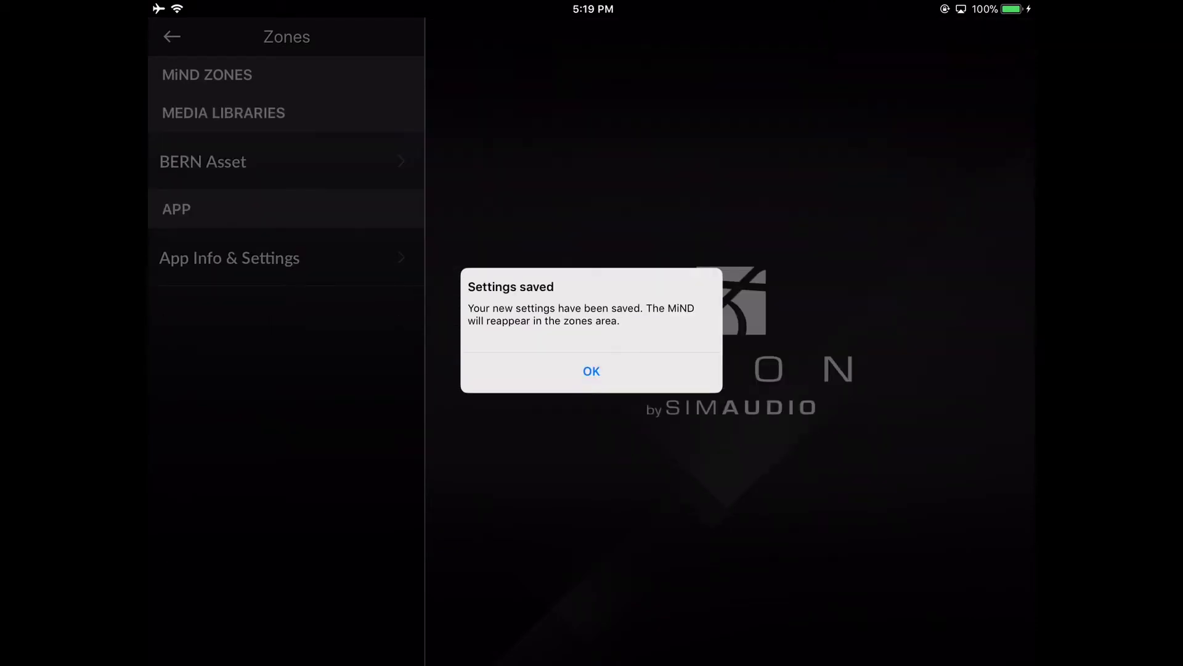
Confirm the Settings saved alert for the new NETGEAR80 network settings
{"action": "left_click", "coordinate": [591, 370]}
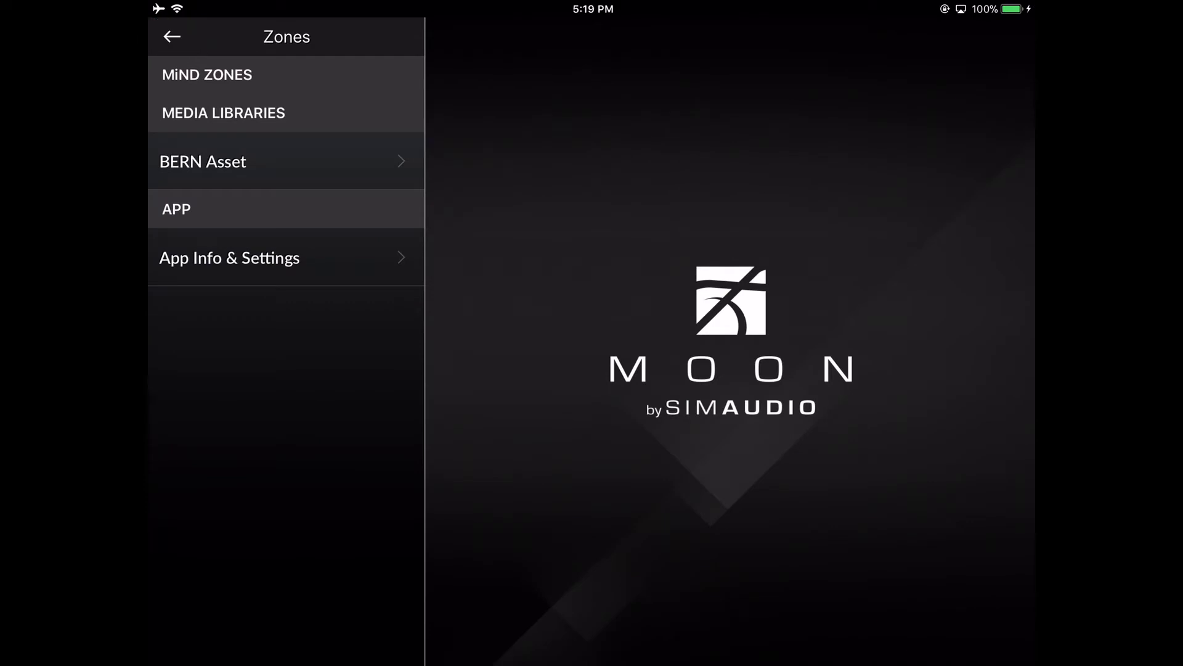
Go back from the MiND's network settings to the Zones list
{"action": "left_click", "coordinate": [172, 37]}
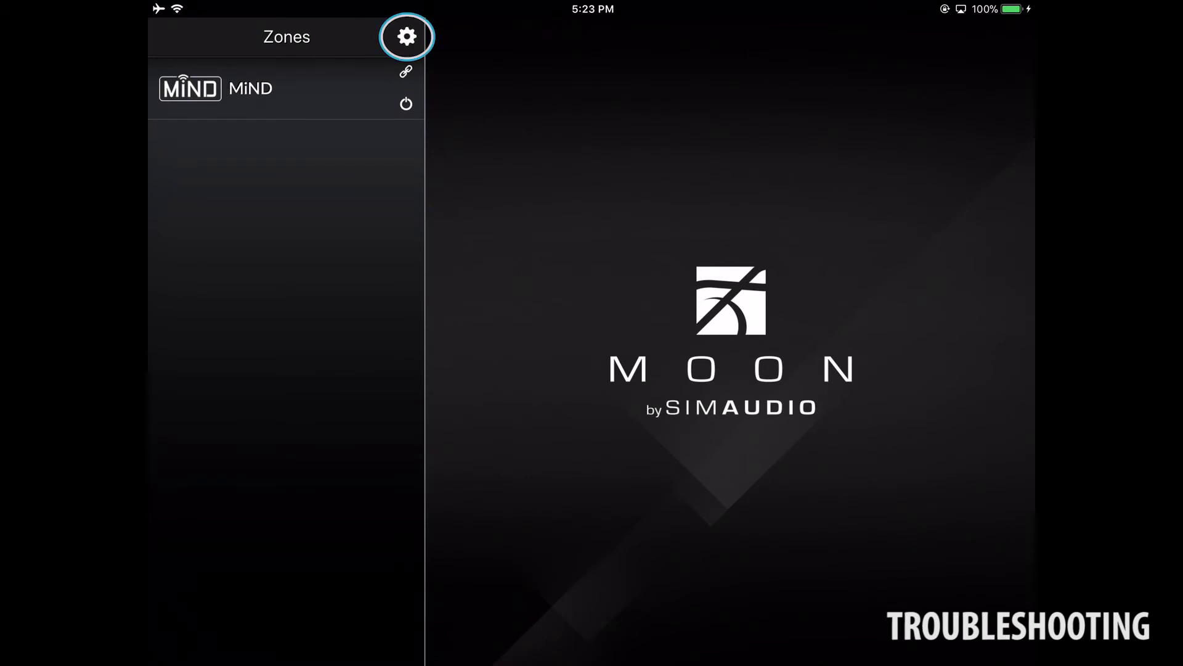
Open the app's gear settings menu listing the MiND zone
{"action": "left_click", "coordinate": [407, 37]}
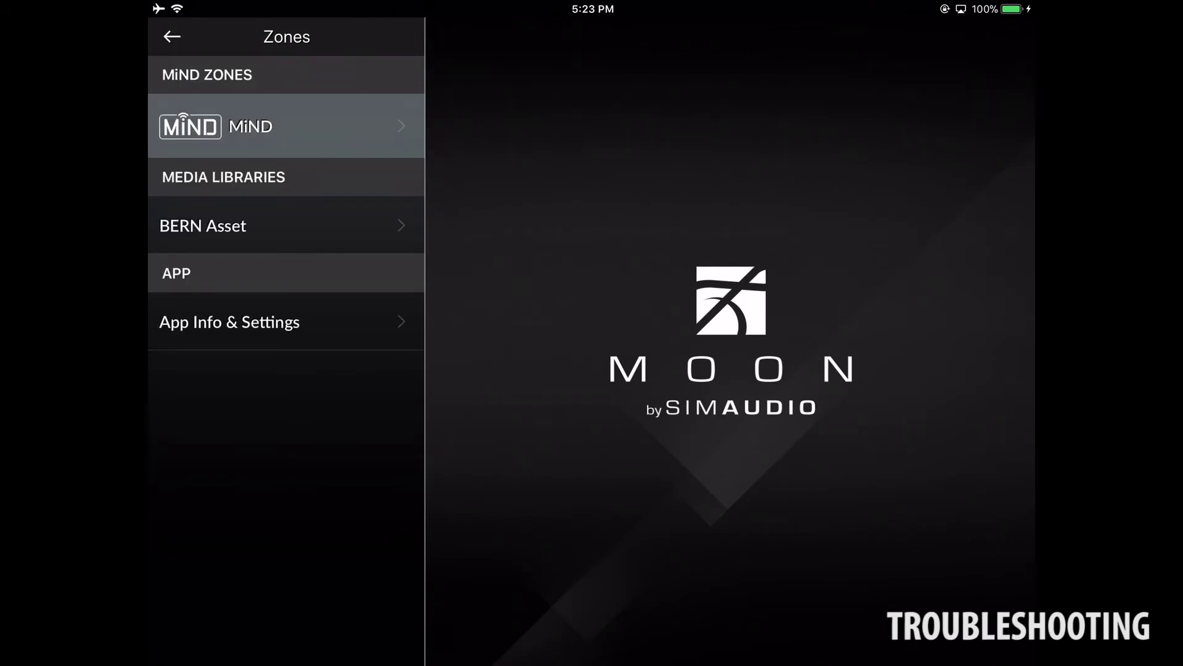